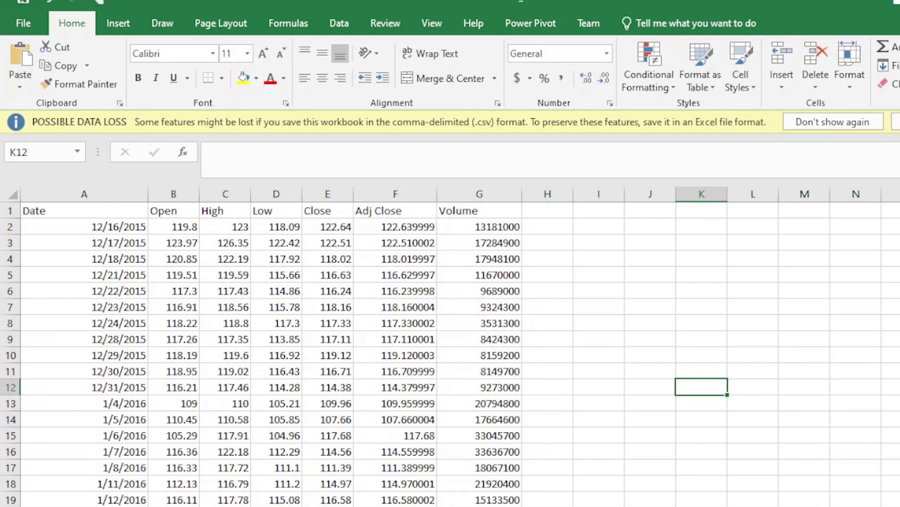
Look over the AAPL2015.csv workbook, and run the notebook cell importing pandas and matplotlib.pyplot with the 'bmh' plot style
{"action": "left_click", "coordinate": [809, 486]}
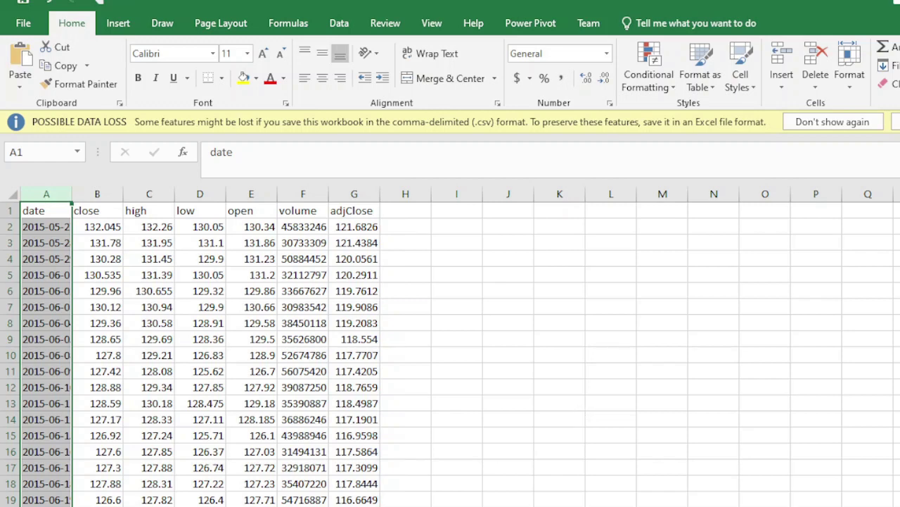
{"action": "left_click", "coordinate": [330, 479]}
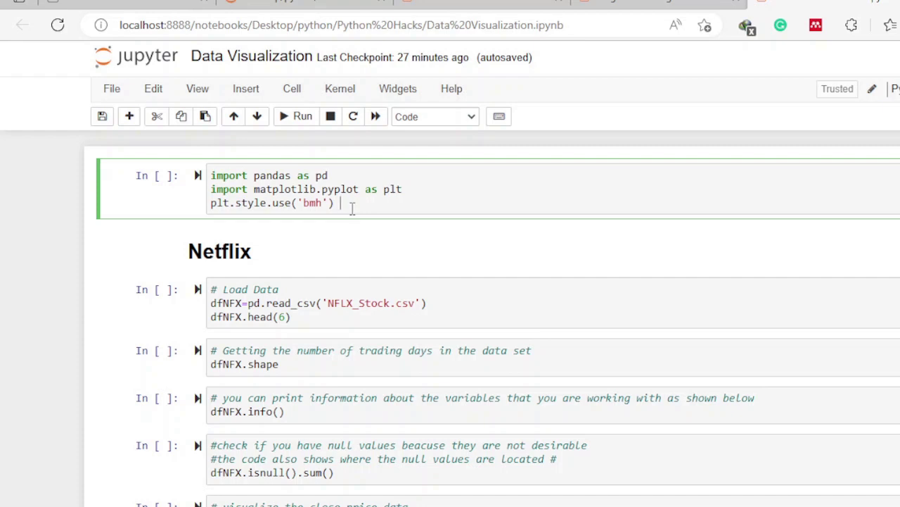
{"action": "key", "text": "shift+Return"}
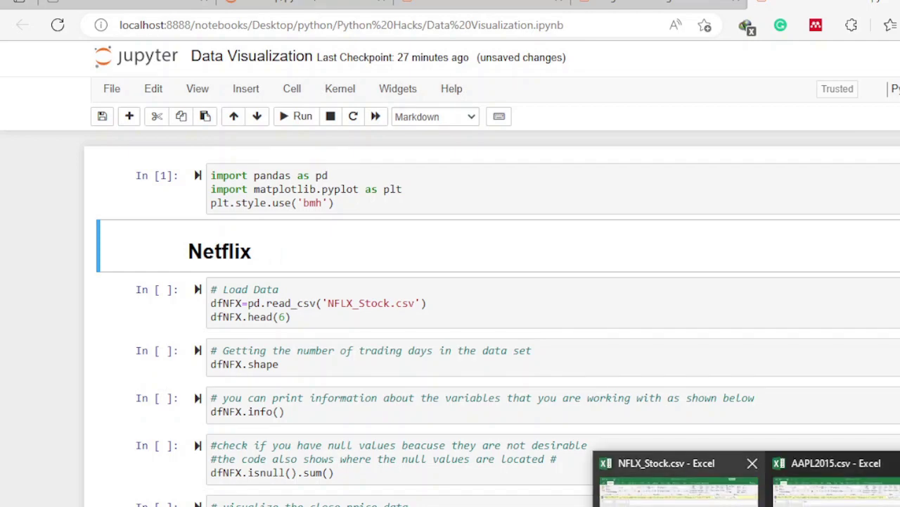
Switch to the NFLX_Stock.csv workbook in Excel, look through its price rows, and return to the notebook
{"action": "left_click", "coordinate": [676, 485]}
{"action": "scroll", "coordinate": [408, 373], "scroll_direction": "down", "scroll_amount": 4}
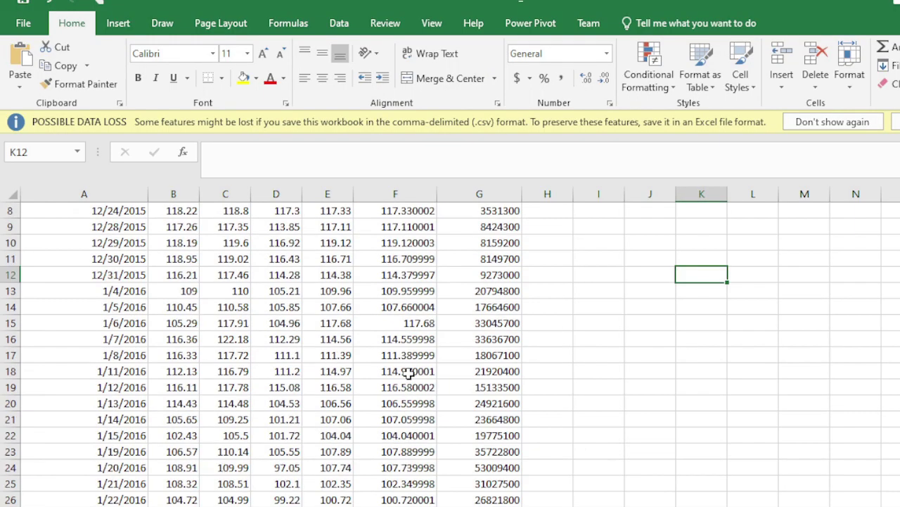
{"action": "double_click", "coordinate": [408, 372]}
{"action": "scroll", "coordinate": [408, 372], "scroll_direction": "down", "scroll_amount": 2}
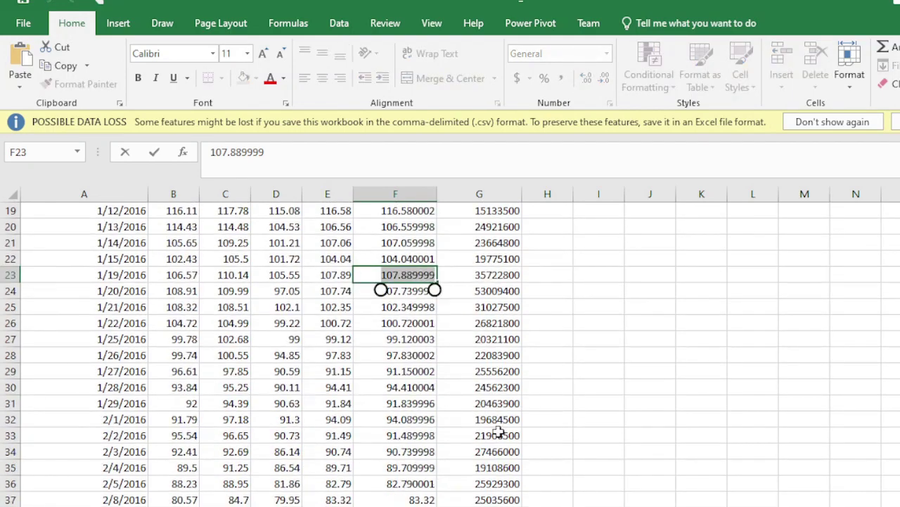
{"action": "scroll", "coordinate": [498, 430], "scroll_direction": "down", "scroll_amount": 2}
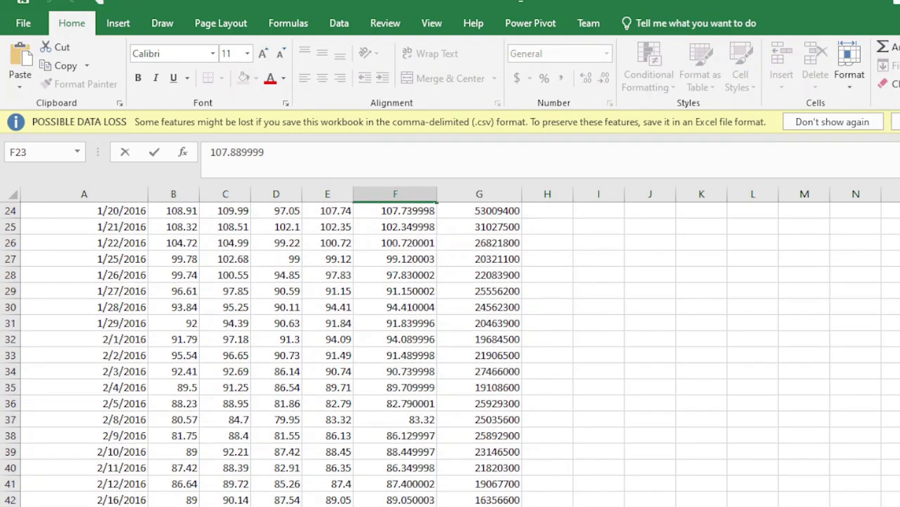
{"action": "key", "text": "alt+Tab"}
Load NFLX_Stock.csv into dfNFX and display its first 10 rows with dfNFX.head(10) in the Netflix section
{"action": "left_click", "coordinate": [463, 308]}
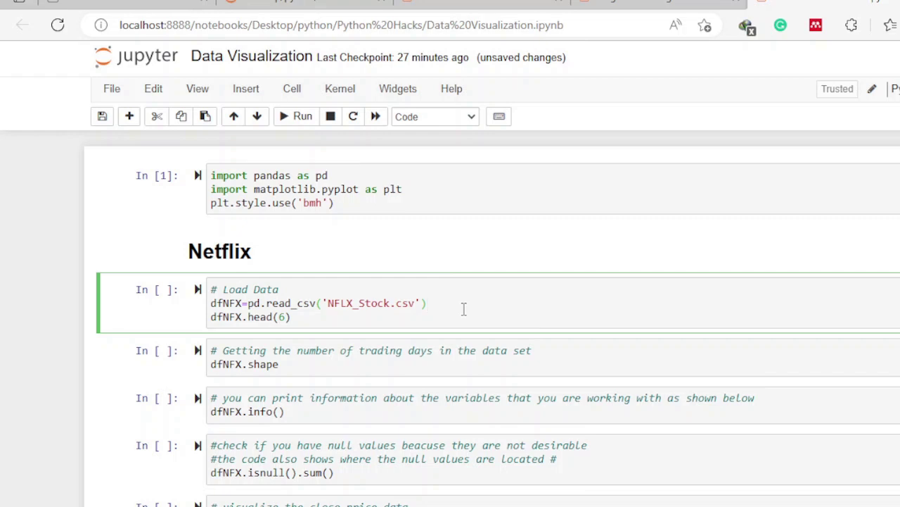
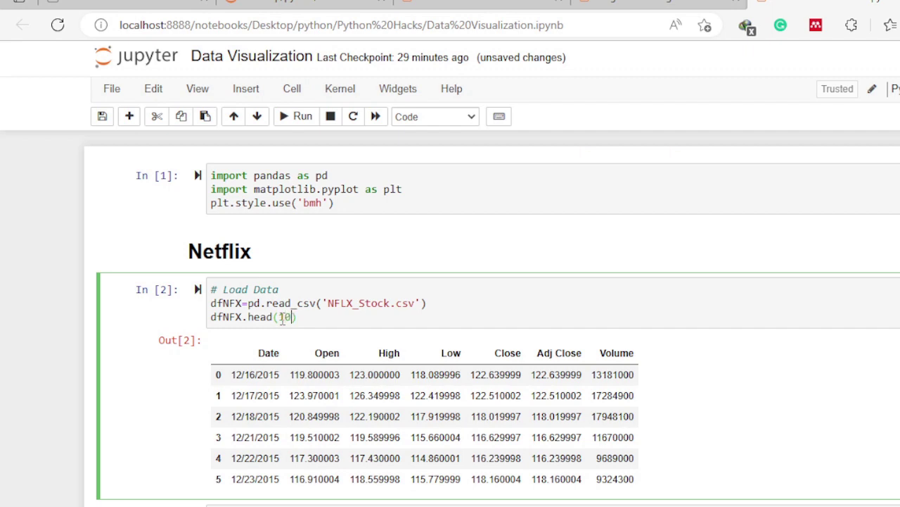
{"action": "left_click", "coordinate": [321, 320]}
{"action": "key", "text": "shift+Return"}
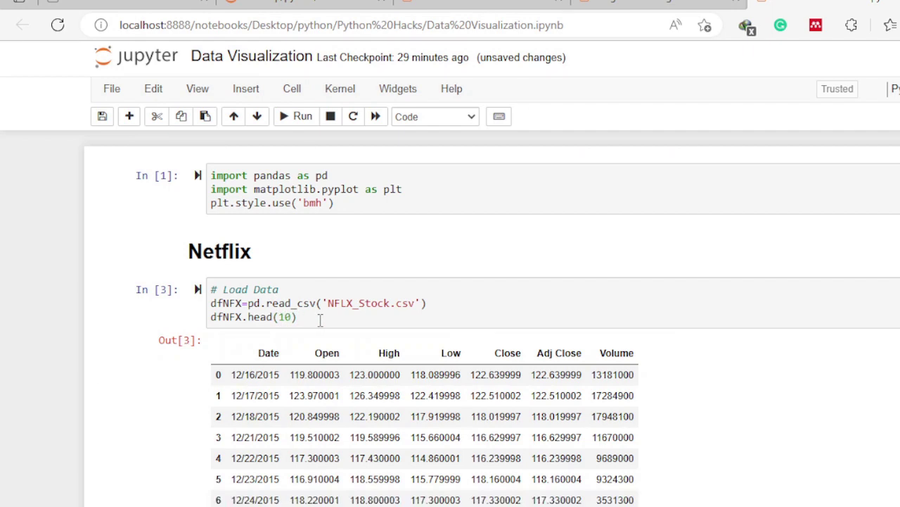
{"action": "scroll", "coordinate": [349, 284], "scroll_direction": "down", "scroll_amount": 2}
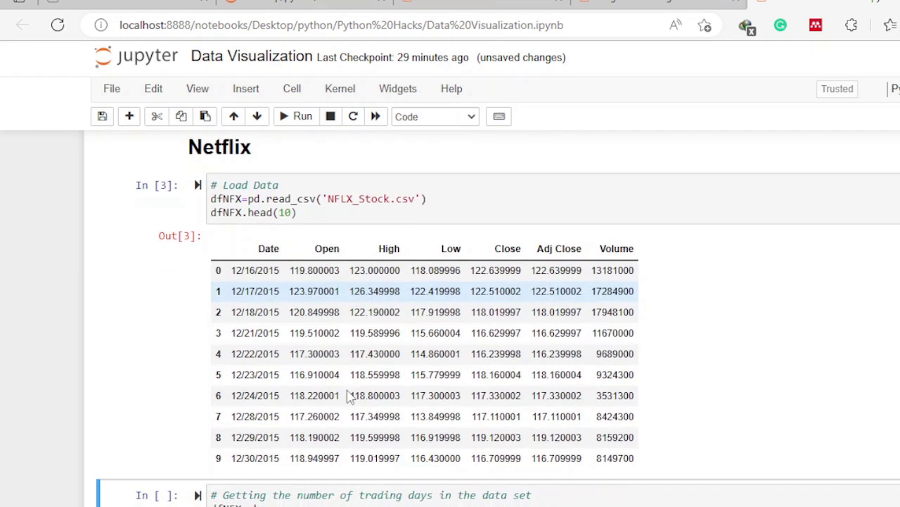
{"action": "scroll", "coordinate": [350, 398], "scroll_direction": "up", "scroll_amount": 1}
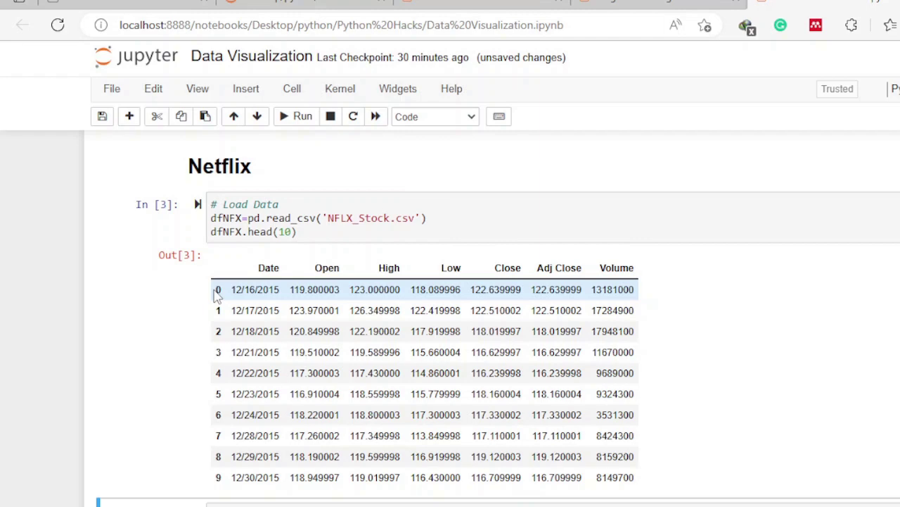
{"action": "scroll", "coordinate": [295, 394], "scroll_direction": "down", "scroll_amount": 2}
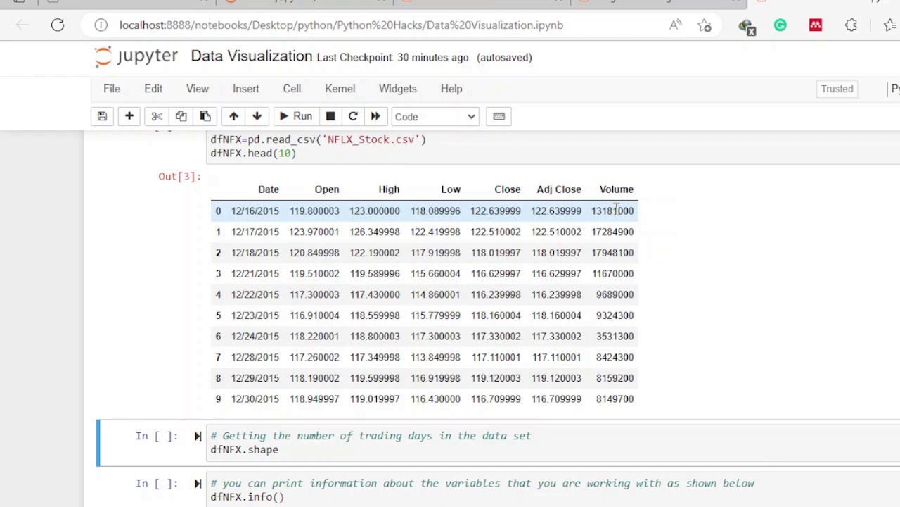
Compare the first Volume entry in NFLX_Stock.csv in Excel with the loaded table in the Jupyter notebook
{"action": "left_click", "coordinate": [679, 492]}
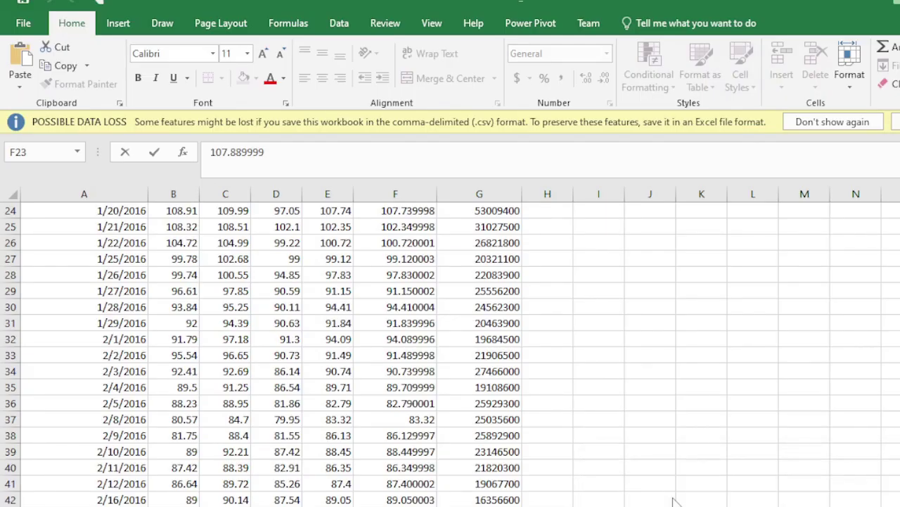
{"action": "scroll", "coordinate": [608, 336], "scroll_direction": "up", "scroll_amount": 8}
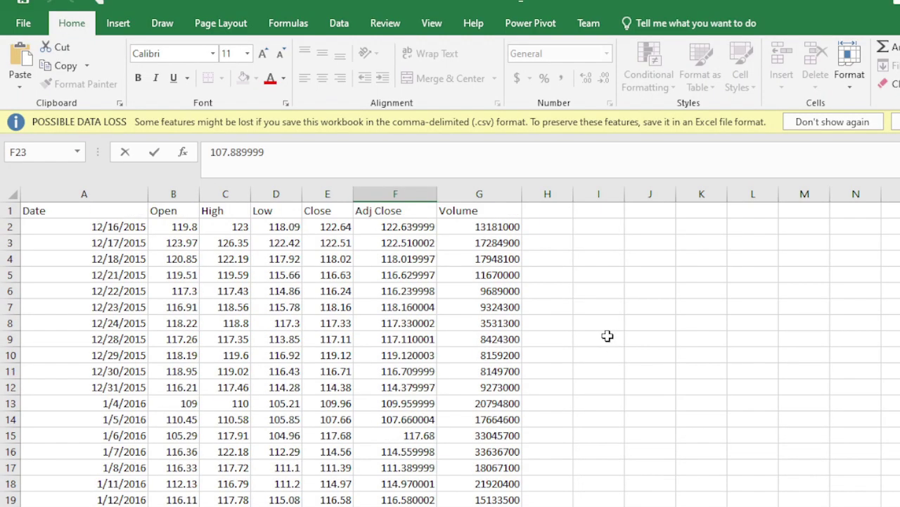
{"action": "left_click", "coordinate": [495, 229]}
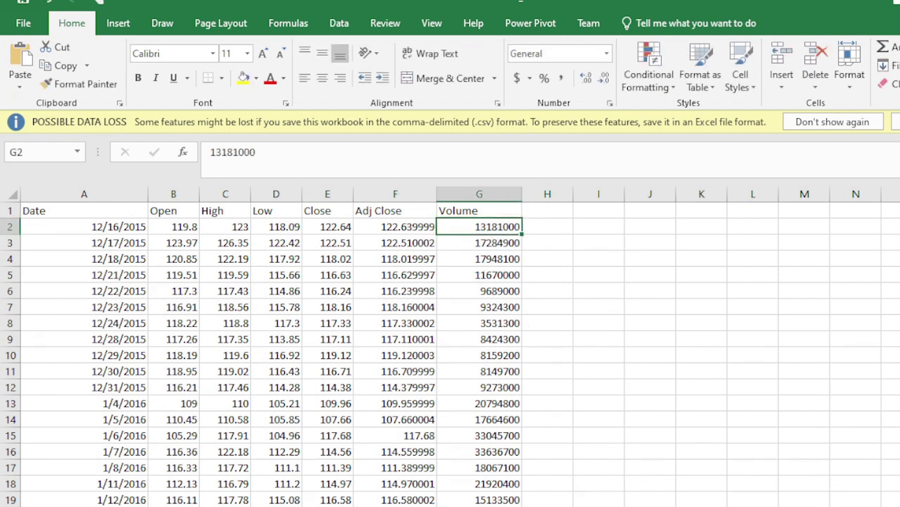
{"action": "key", "text": "alt+Tab"}
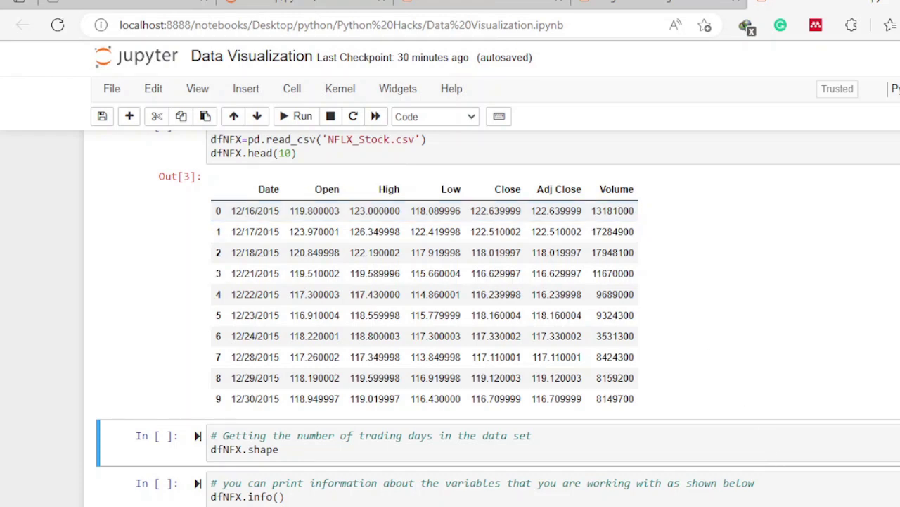
{"action": "left_click", "coordinate": [661, 489]}
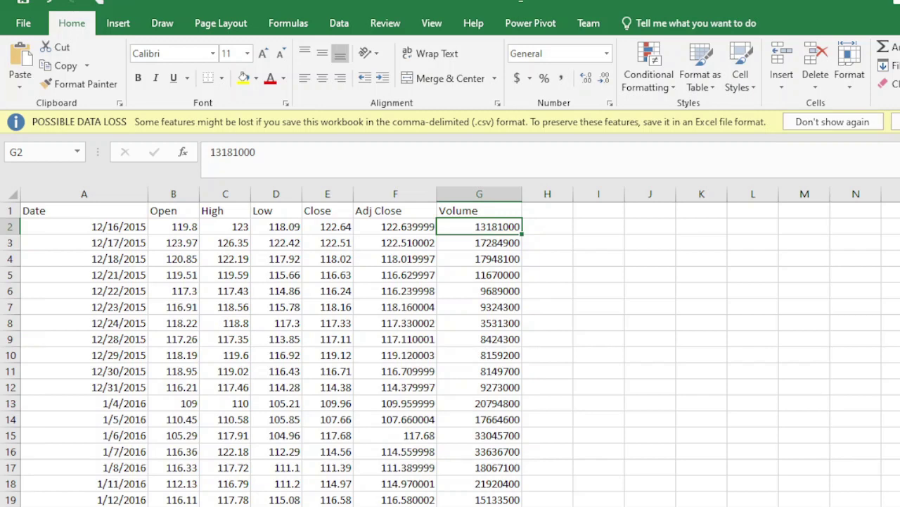
{"action": "left_click", "coordinate": [330, 482]}
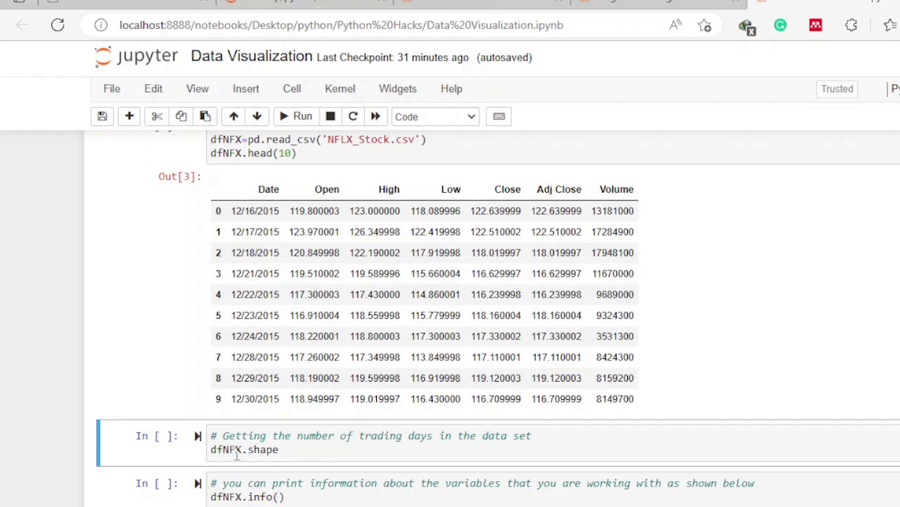
Run the dfNFX.shape cell for the number of trading days and the dfNFX.info() cell for the variable information
{"action": "left_click", "coordinate": [302, 457]}
{"action": "key", "text": "shift+Return"}
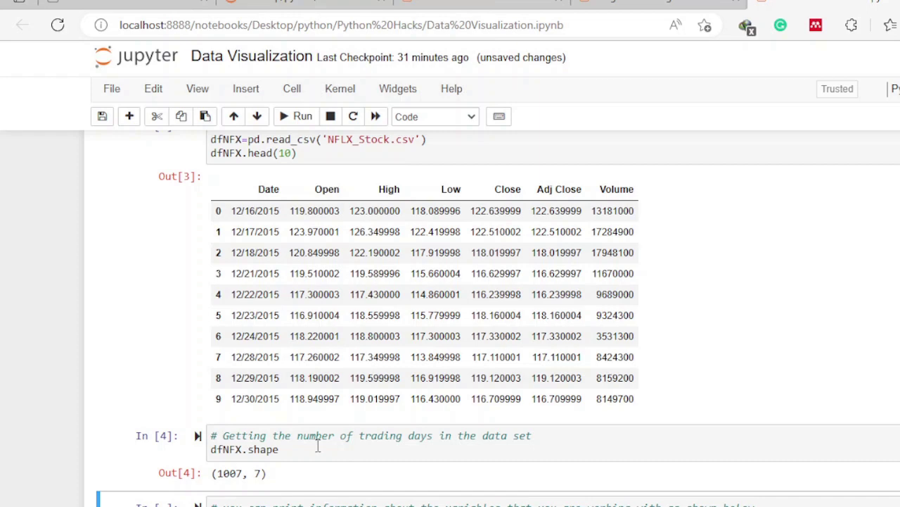
{"action": "scroll", "coordinate": [318, 445], "scroll_direction": "down", "scroll_amount": 4}
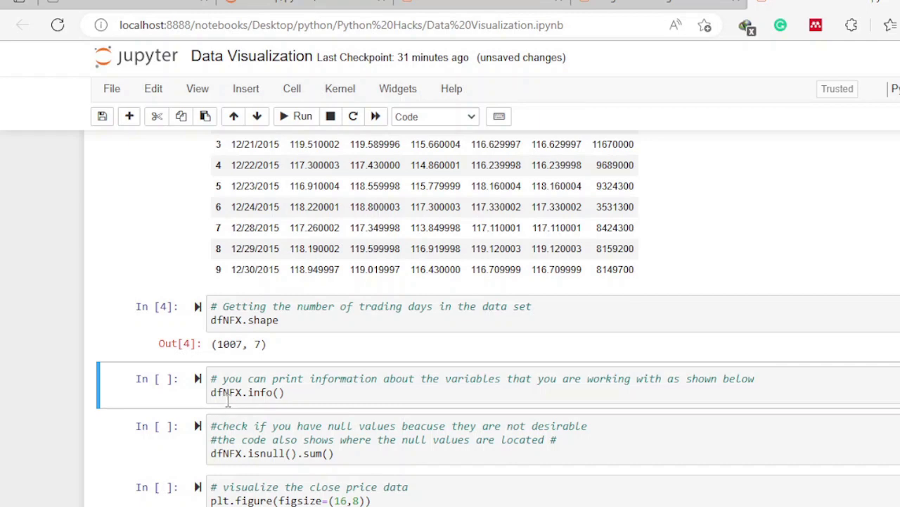
{"action": "left_click", "coordinate": [313, 401]}
{"action": "key", "text": "shift+Return"}
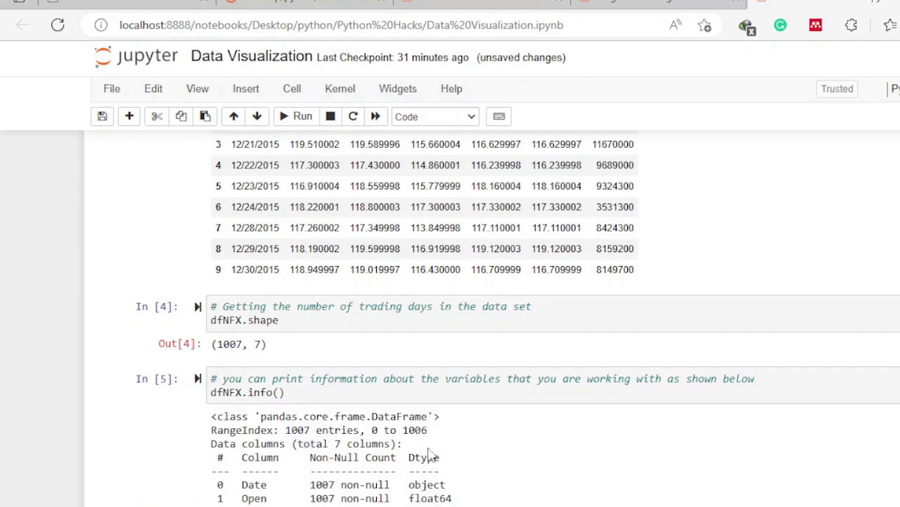
{"action": "scroll", "coordinate": [431, 455], "scroll_direction": "down", "scroll_amount": 2}
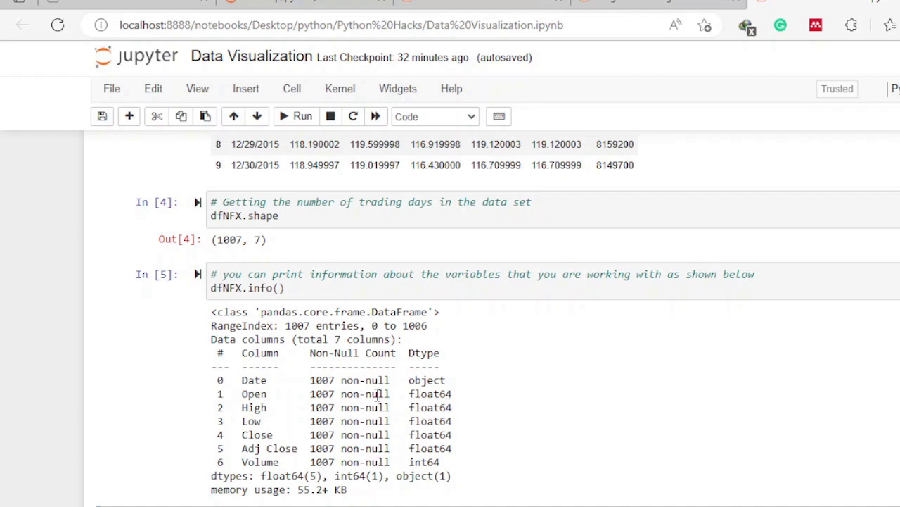
Check the Netflix data for null values in each column by running the dfNFX.isnull().sum() cell
{"action": "scroll", "coordinate": [377, 395], "scroll_direction": "down", "scroll_amount": 2}
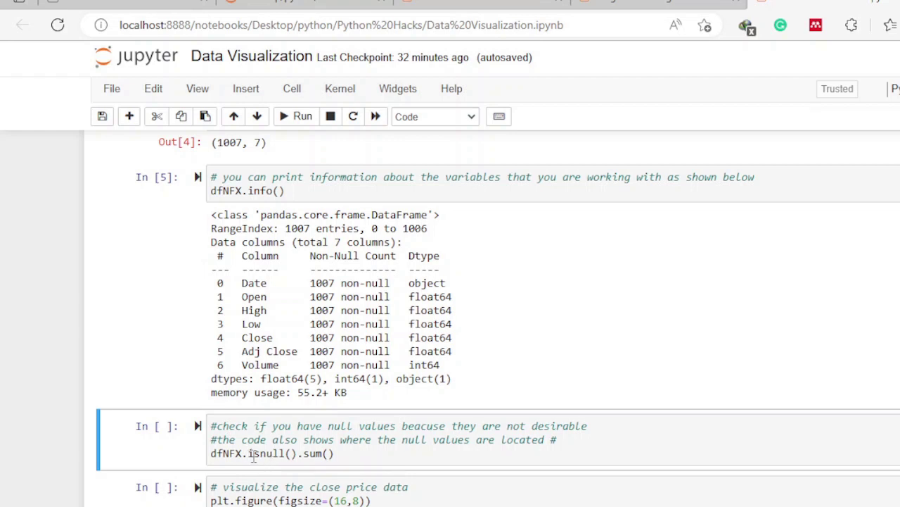
{"action": "left_click", "coordinate": [352, 458]}
{"action": "key", "text": "shift+Return"}
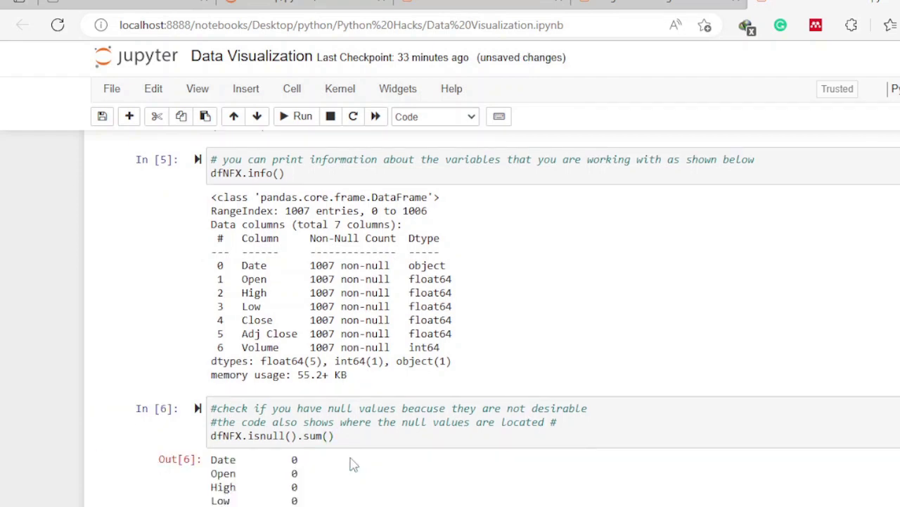
{"action": "scroll", "coordinate": [352, 464], "scroll_direction": "down", "scroll_amount": 1}
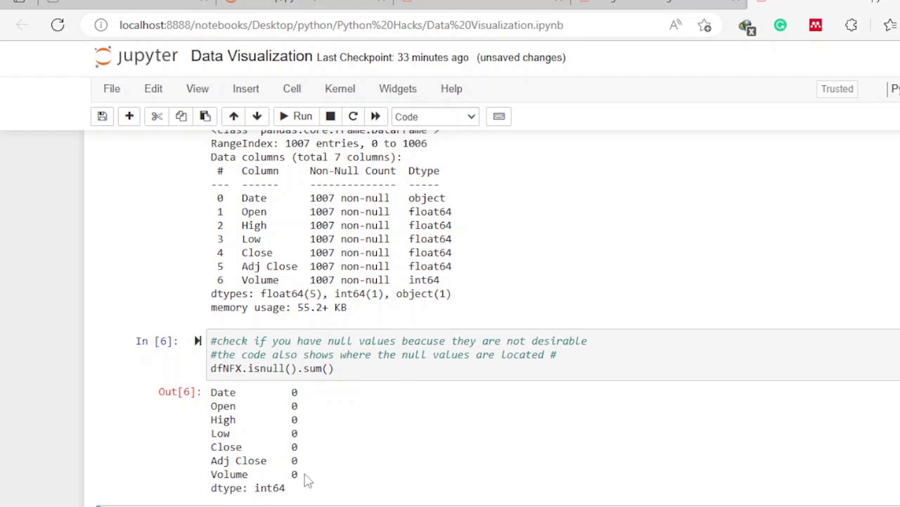
Plot the Netflix Close column as a 16 by 8 figure with the axis labels 'days' and 'Closing price ($)'
{"action": "scroll", "coordinate": [307, 480], "scroll_direction": "down", "scroll_amount": 5}
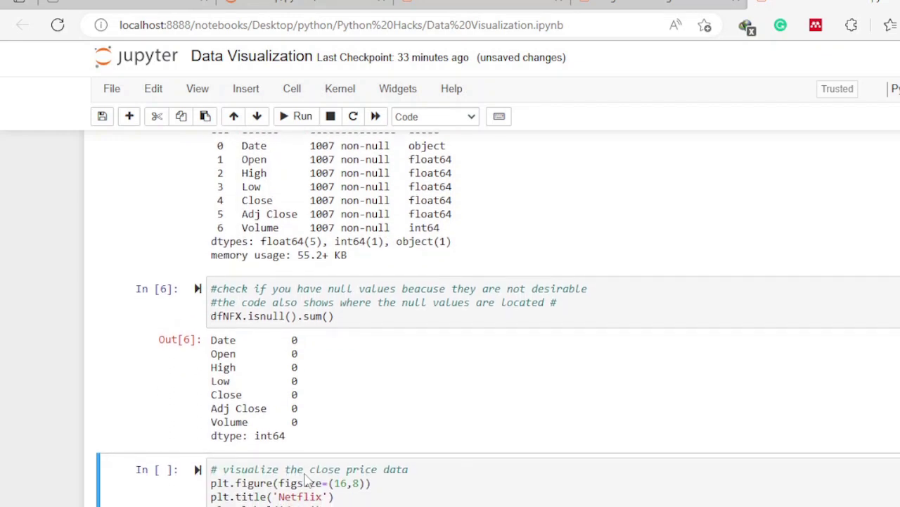
{"action": "scroll", "coordinate": [307, 480], "scroll_direction": "up", "scroll_amount": 1}
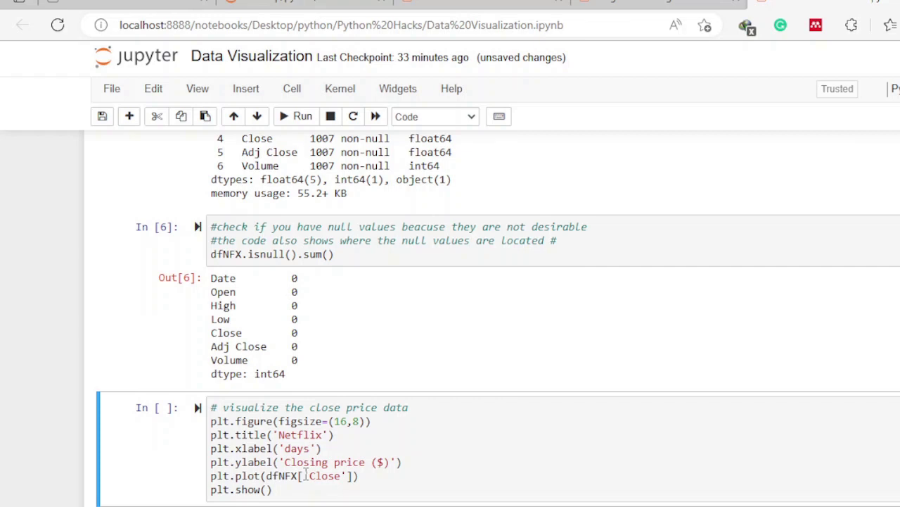
{"action": "left_click", "coordinate": [307, 491]}
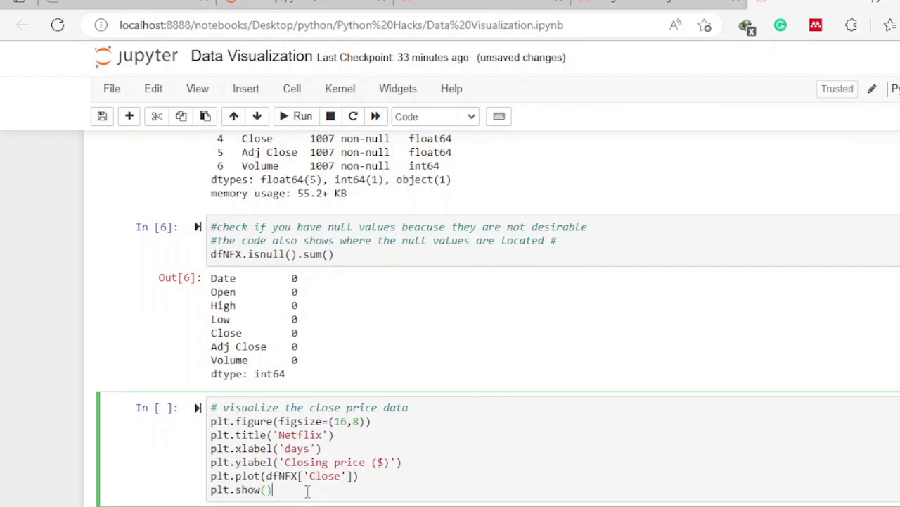
{"action": "key", "text": "shift+Return"}
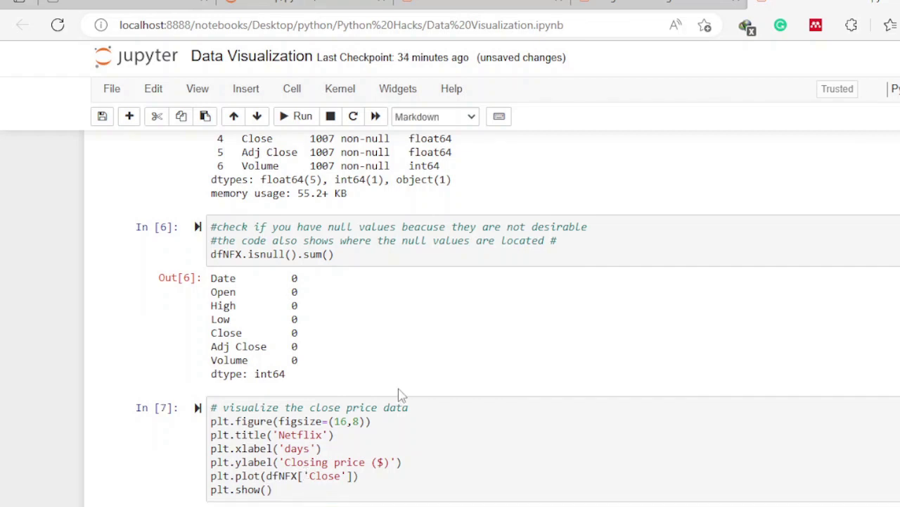
{"action": "scroll", "coordinate": [399, 394], "scroll_direction": "down", "scroll_amount": 4}
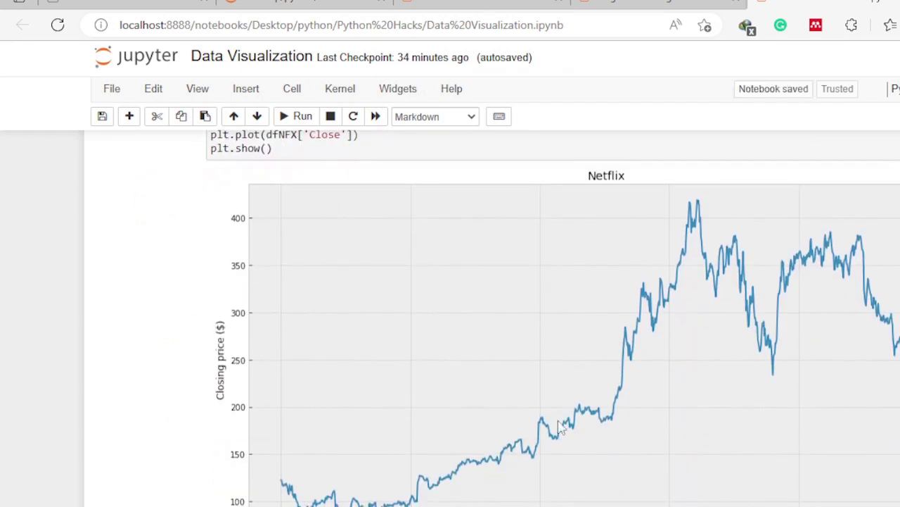
Examine the Netflix closing price chart together with its plotting code and the style set in the import cell
{"action": "scroll", "coordinate": [560, 426], "scroll_direction": "up", "scroll_amount": 20}
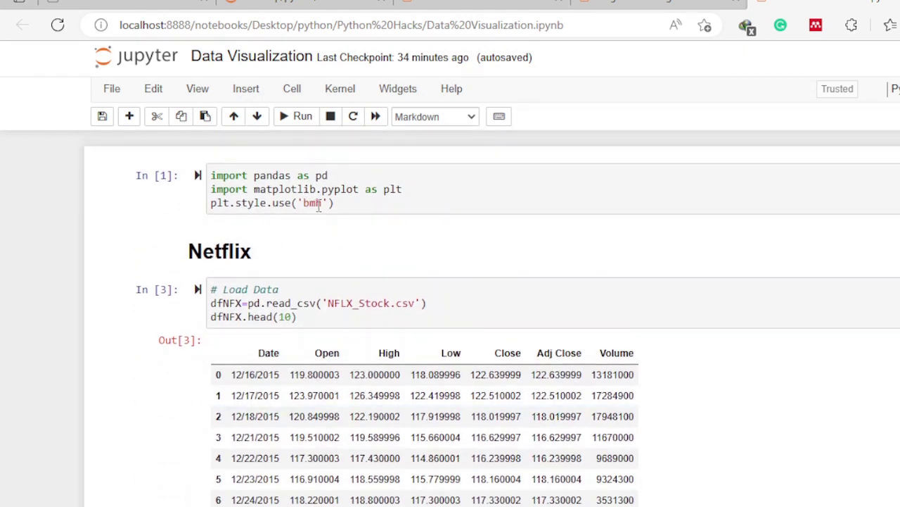
{"action": "scroll", "coordinate": [513, 346], "scroll_direction": "down", "scroll_amount": 15}
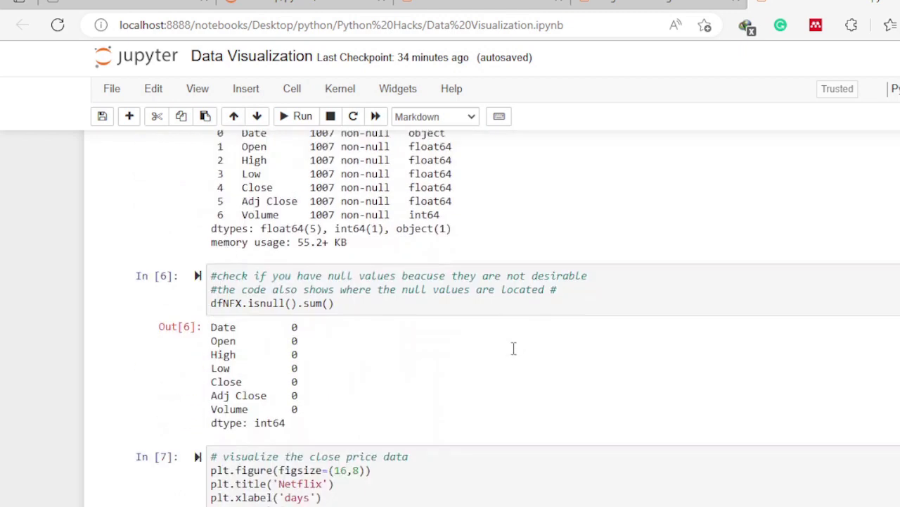
{"action": "scroll", "coordinate": [514, 348], "scroll_direction": "down", "scroll_amount": 2}
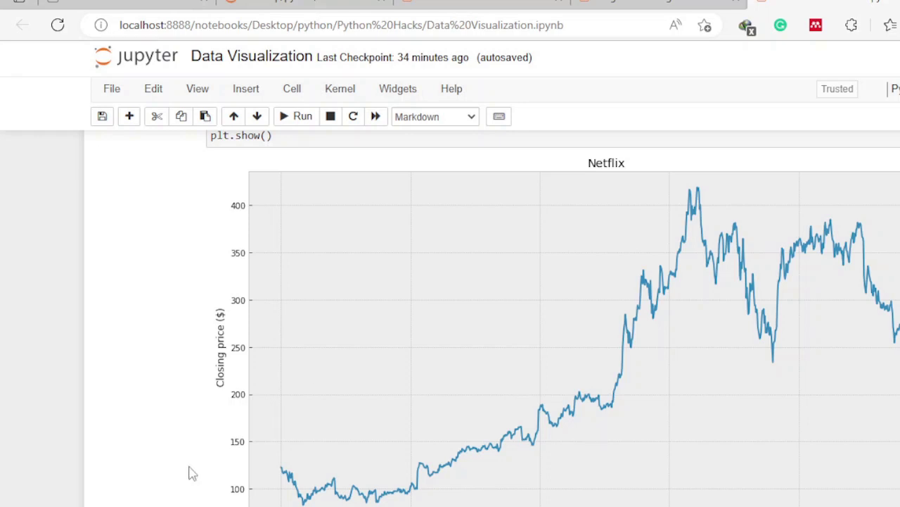
{"action": "scroll", "coordinate": [191, 474], "scroll_direction": "down", "scroll_amount": 1}
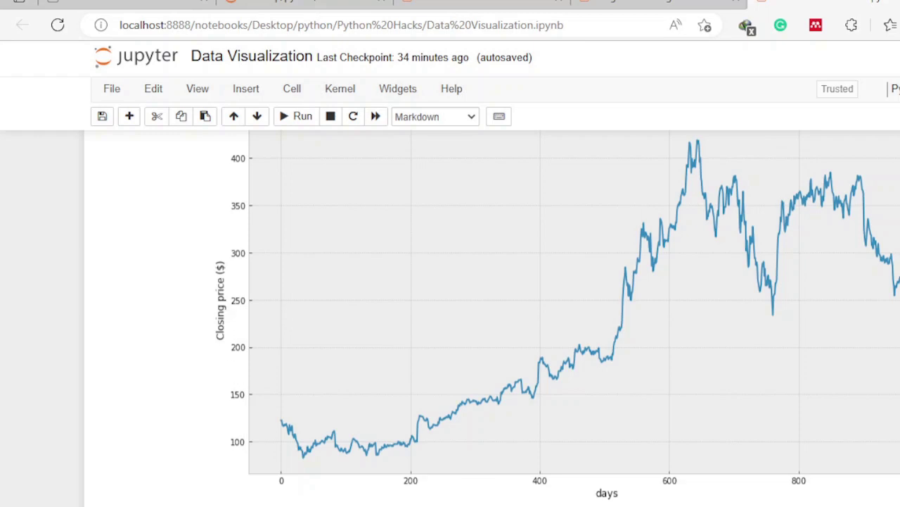
{"action": "scroll", "coordinate": [641, 334], "scroll_direction": "up", "scroll_amount": 1}
{"action": "scroll", "coordinate": [641, 334], "scroll_direction": "up", "scroll_amount": 4}
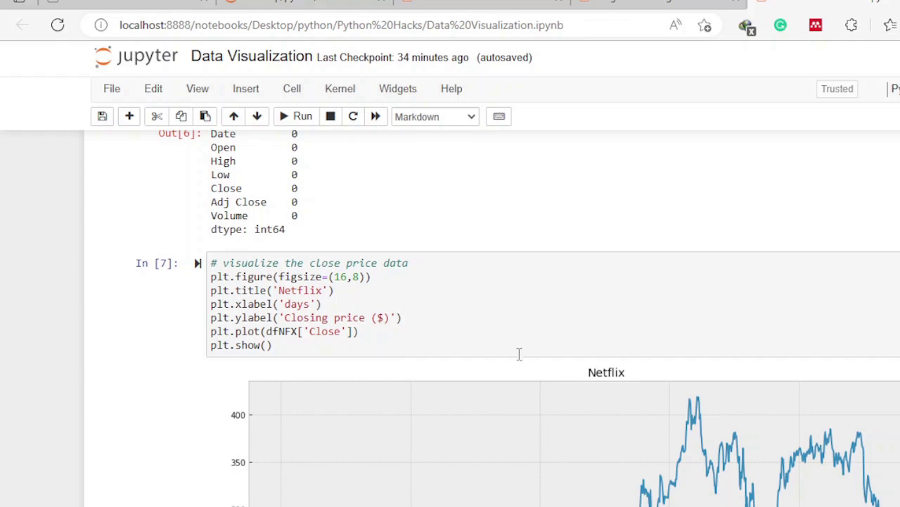
Change the Netflix chart's title to 'Netflix Stock' and replot the closing prices
{"action": "left_click", "coordinate": [327, 290]}
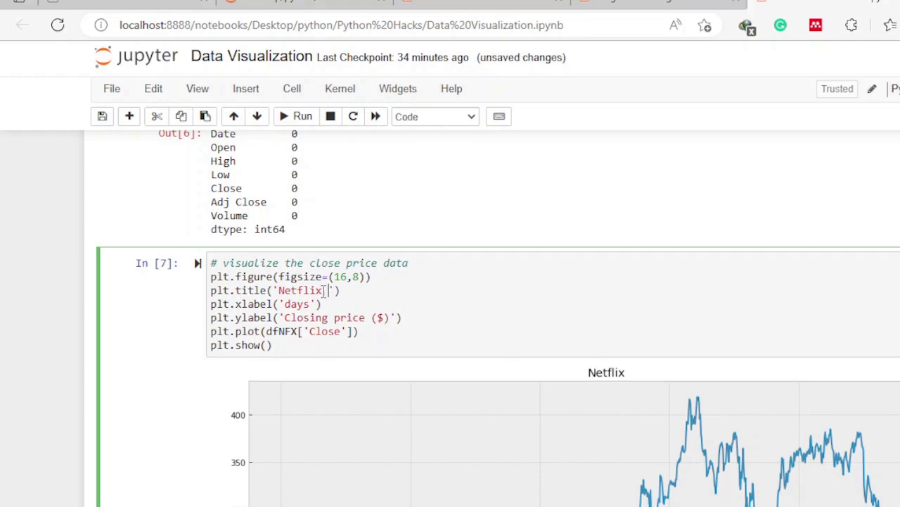
{"action": "type", "text": "Stock"}
{"action": "scroll", "coordinate": [442, 274], "scroll_direction": "up", "scroll_amount": 15}
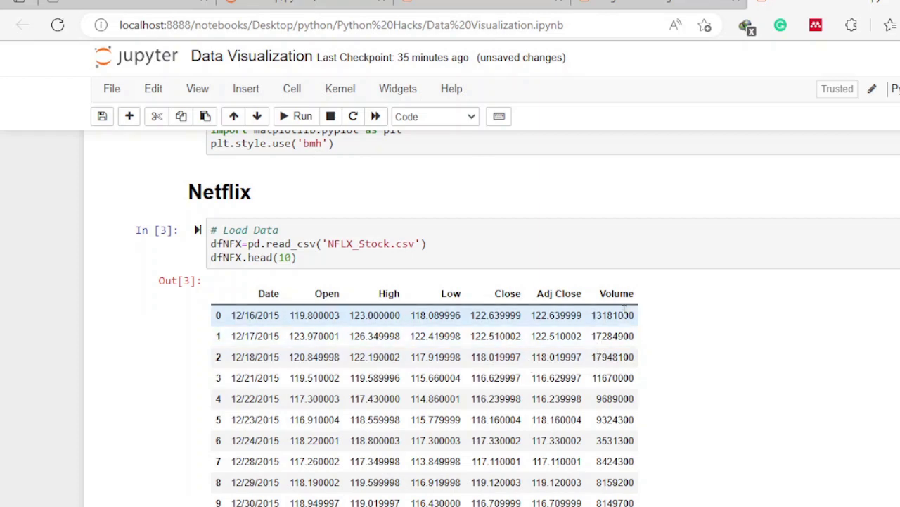
{"action": "scroll", "coordinate": [452, 404], "scroll_direction": "down", "scroll_amount": 8}
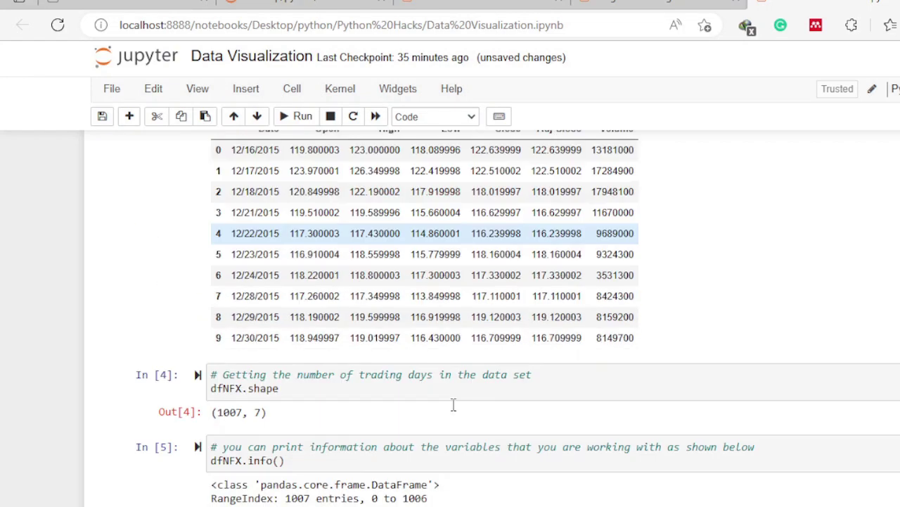
{"action": "scroll", "coordinate": [452, 403], "scroll_direction": "down", "scroll_amount": 4}
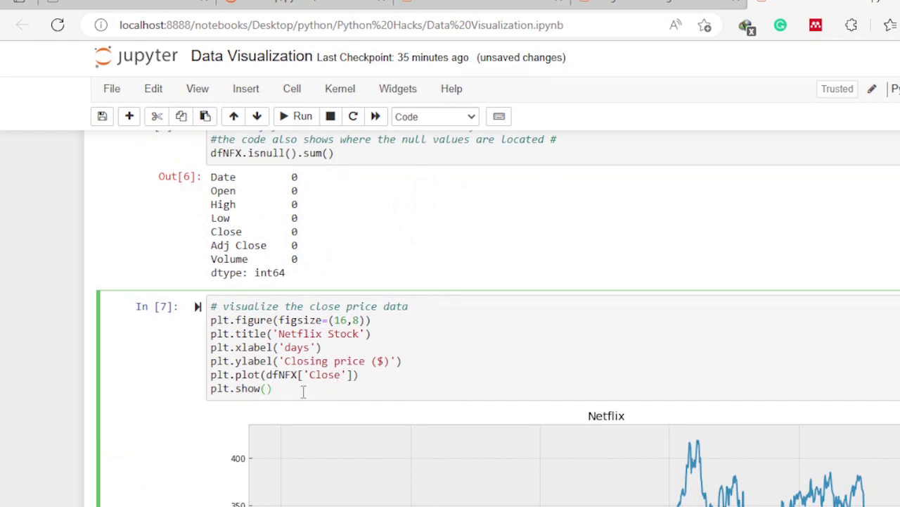
{"action": "key", "text": "shift+Return"}
{"action": "scroll", "coordinate": [539, 408], "scroll_direction": "down", "scroll_amount": 2}
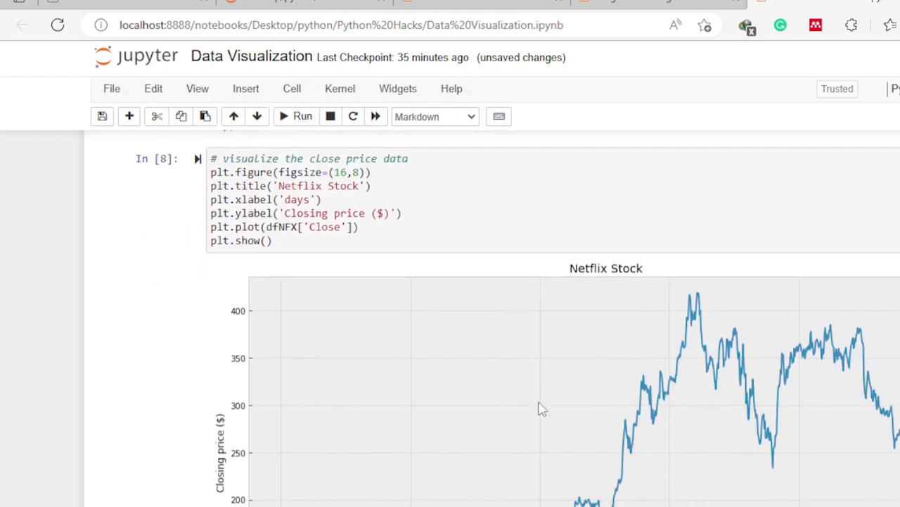
{"action": "scroll", "coordinate": [539, 408], "scroll_direction": "down", "scroll_amount": 1}
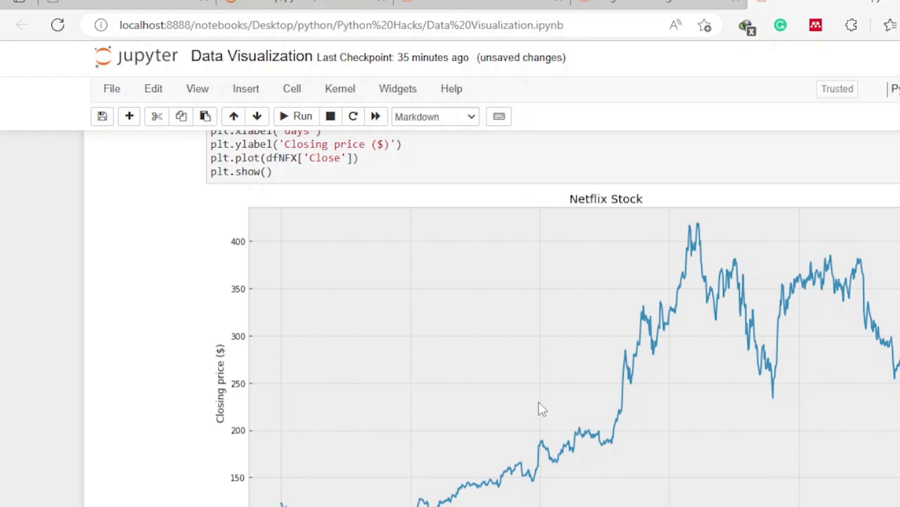
{"action": "scroll", "coordinate": [641, 420], "scroll_direction": "down", "scroll_amount": 1}
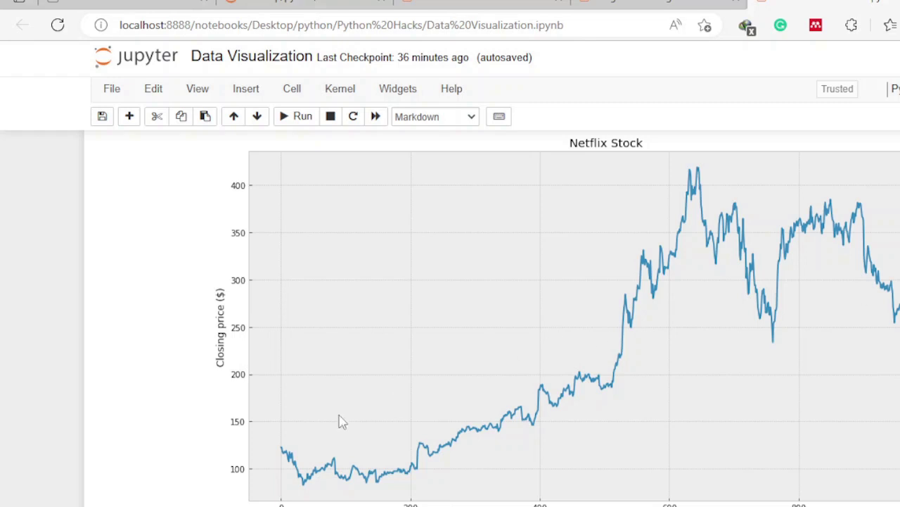
Load AAPL2015.csv into dfAPL and display its first 6 rows by running the Apple section's Load Data cell
{"action": "scroll", "coordinate": [318, 422], "scroll_direction": "down", "scroll_amount": 2}
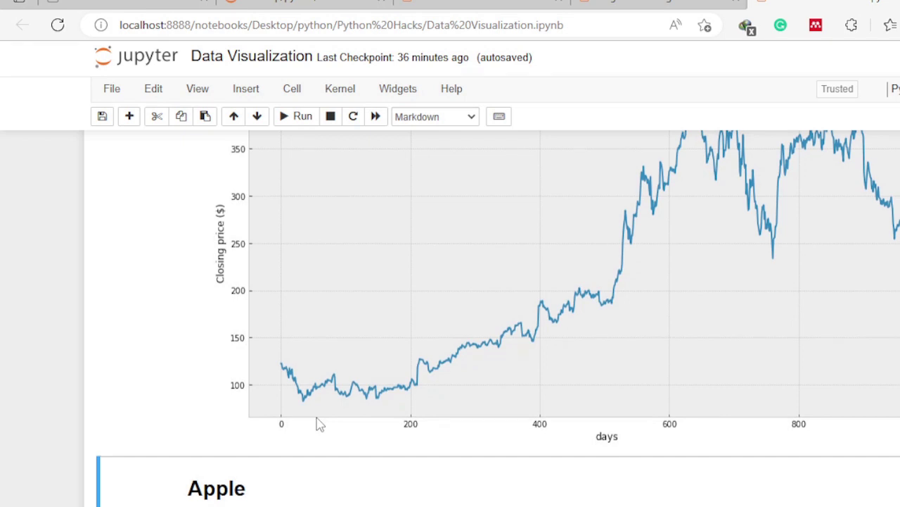
{"action": "scroll", "coordinate": [318, 422], "scroll_direction": "down", "scroll_amount": 4}
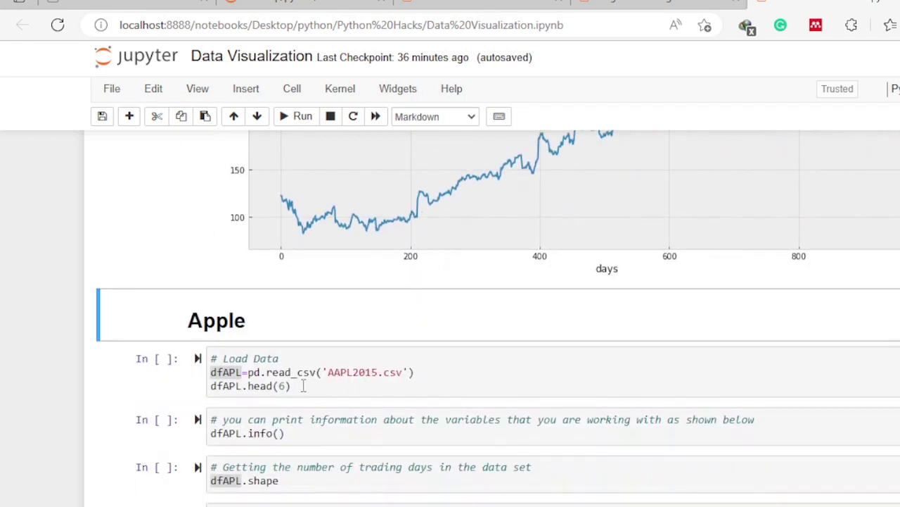
{"action": "left_click", "coordinate": [318, 392]}
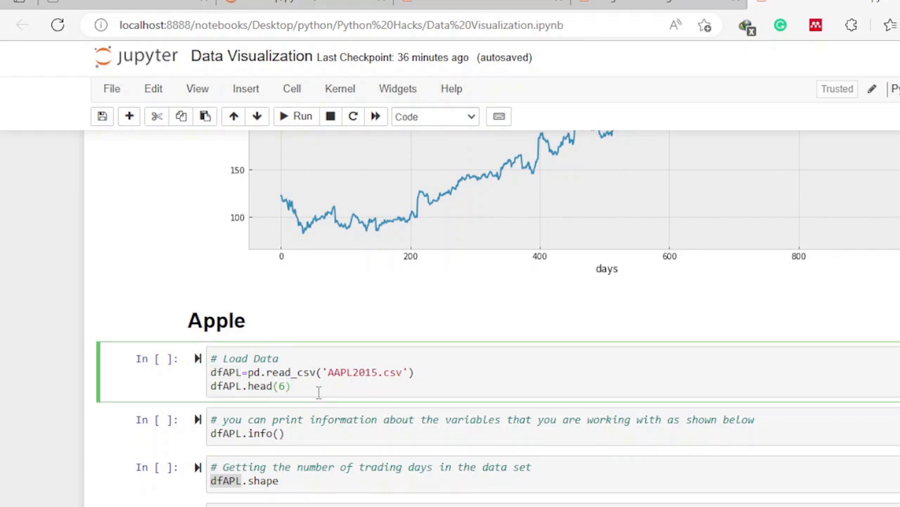
{"action": "key", "text": "shift+Return"}
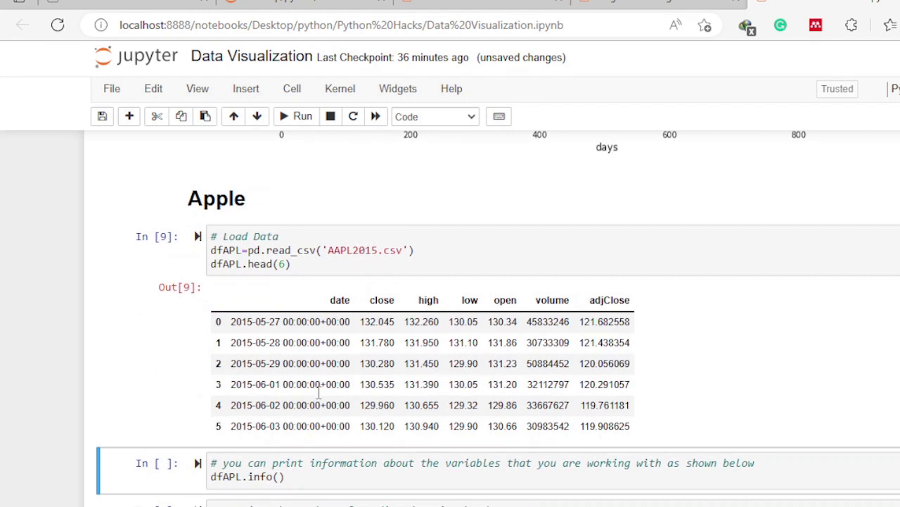
Run the dfAPL.info() cell for the variable information and the dfAPL.shape cell for the number of trading days
{"action": "scroll", "coordinate": [320, 394], "scroll_direction": "down", "scroll_amount": 1}
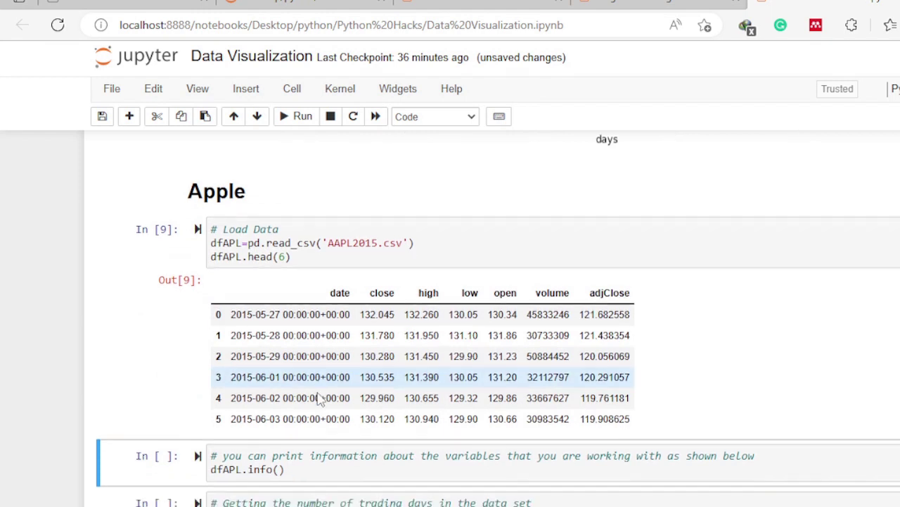
{"action": "left_click", "coordinate": [328, 423]}
{"action": "key", "text": "shift+Return"}
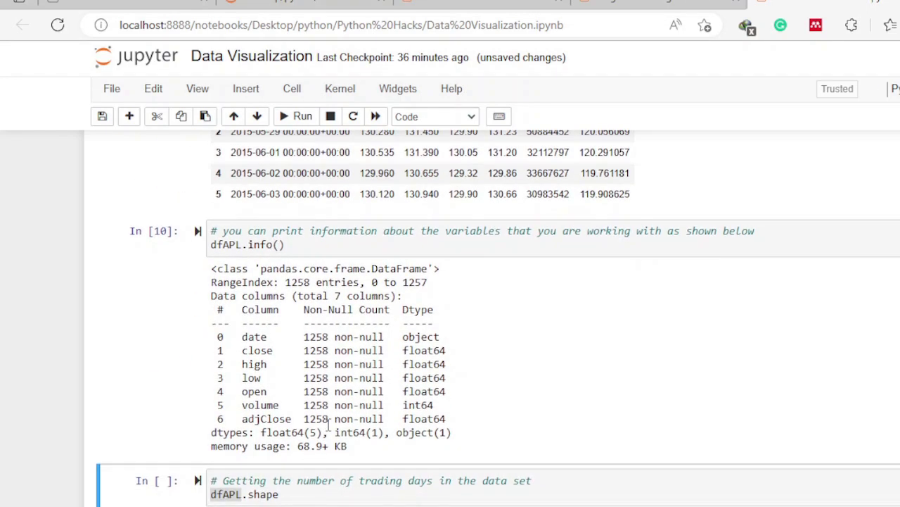
{"action": "left_click", "coordinate": [340, 493]}
{"action": "key", "text": "shift+Return"}
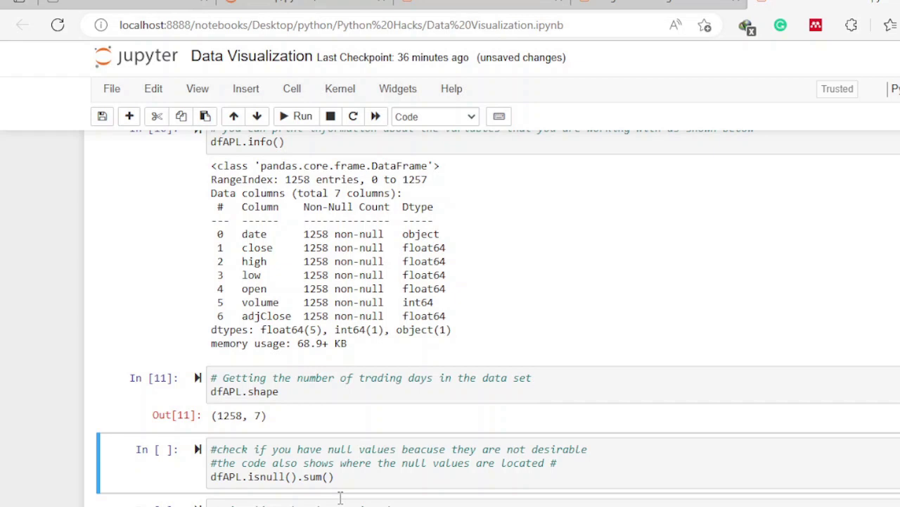
Check the Apple data for null values in each column by running the dfAPL.isnull().sum() cell
{"action": "scroll", "coordinate": [341, 497], "scroll_direction": "down", "scroll_amount": 1}
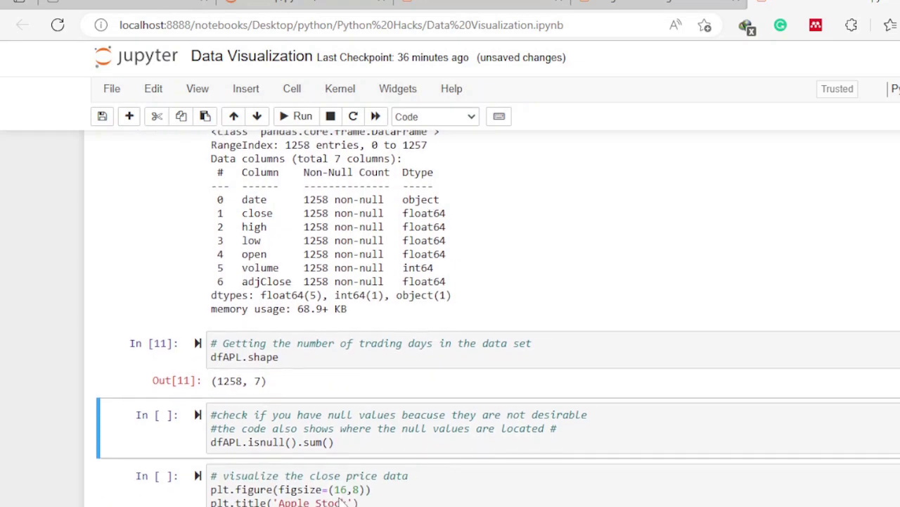
{"action": "left_click", "coordinate": [380, 439]}
{"action": "key", "text": "shift+Return"}
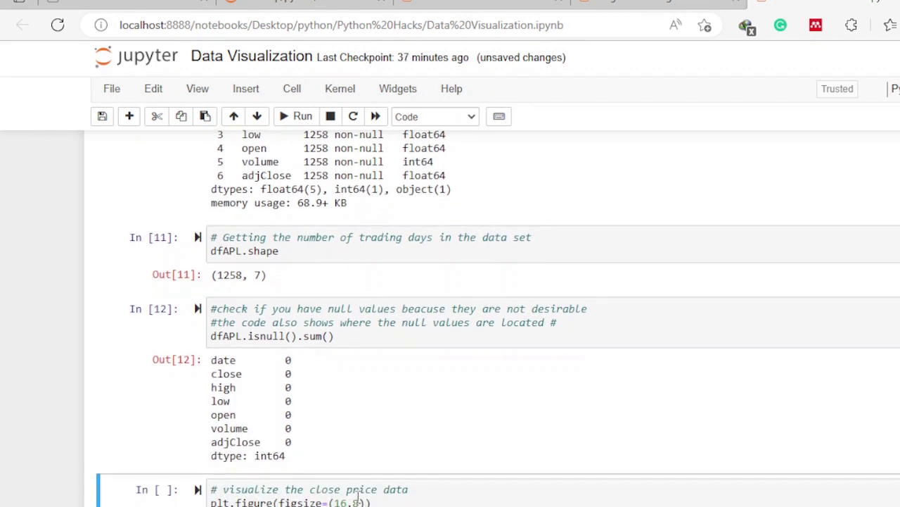
Plot the Apple close column as a 16 by 8 figure titled 'Apple Stock' and review the chart with its code
{"action": "scroll", "coordinate": [357, 496], "scroll_direction": "down", "scroll_amount": 2}
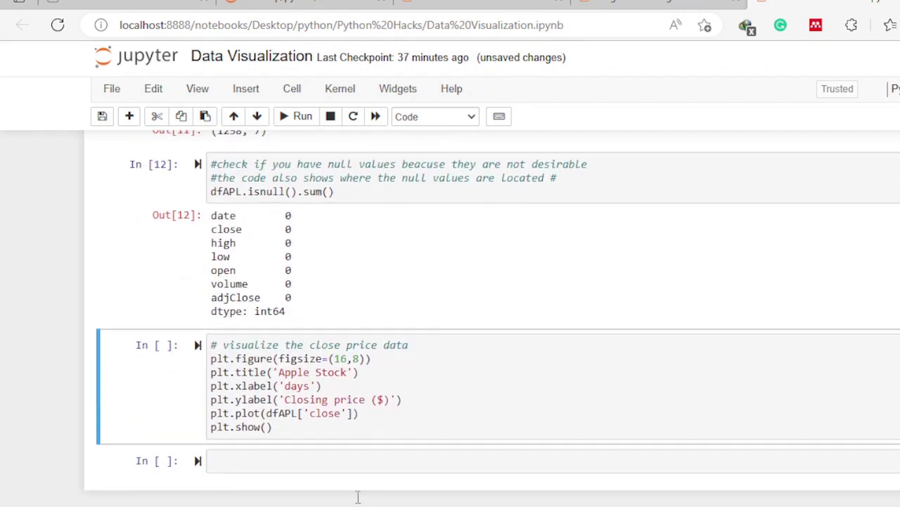
{"action": "left_click", "coordinate": [325, 427]}
{"action": "key", "text": "shift+Return"}
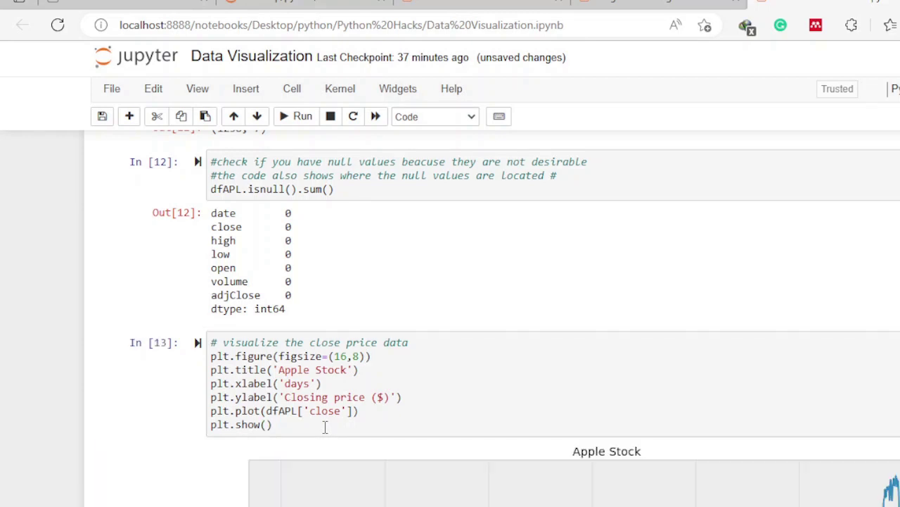
{"action": "scroll", "coordinate": [517, 447], "scroll_direction": "down", "scroll_amount": 2}
{"action": "scroll", "coordinate": [517, 447], "scroll_direction": "down", "scroll_amount": 2}
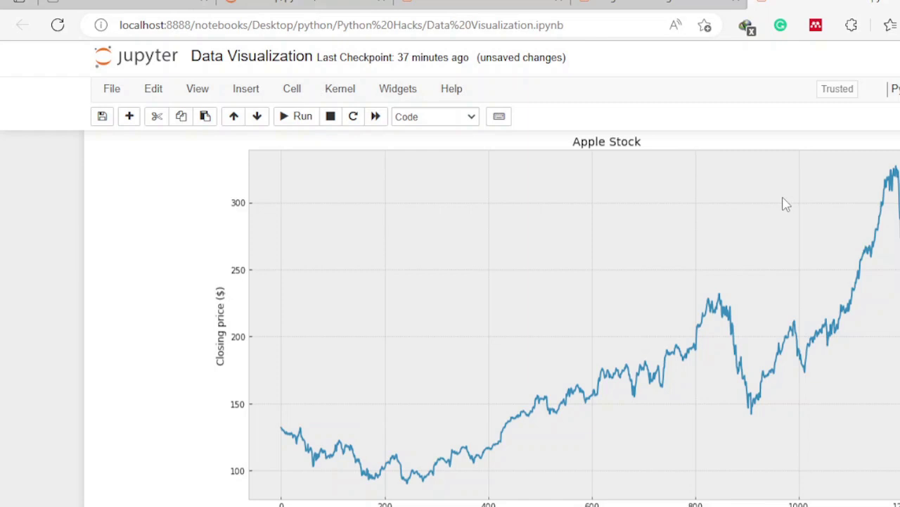
{"action": "scroll", "coordinate": [462, 413], "scroll_direction": "up", "scroll_amount": 2}
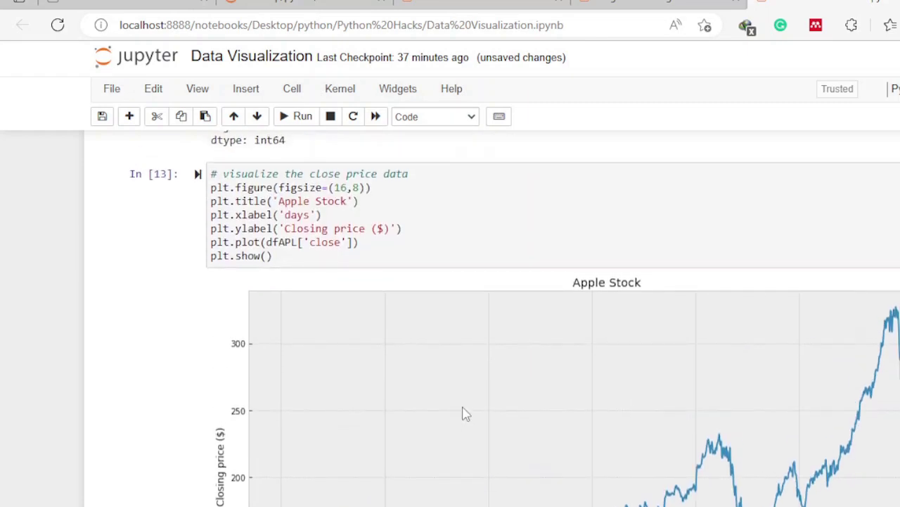
{"action": "scroll", "coordinate": [462, 413], "scroll_direction": "down", "scroll_amount": 2}
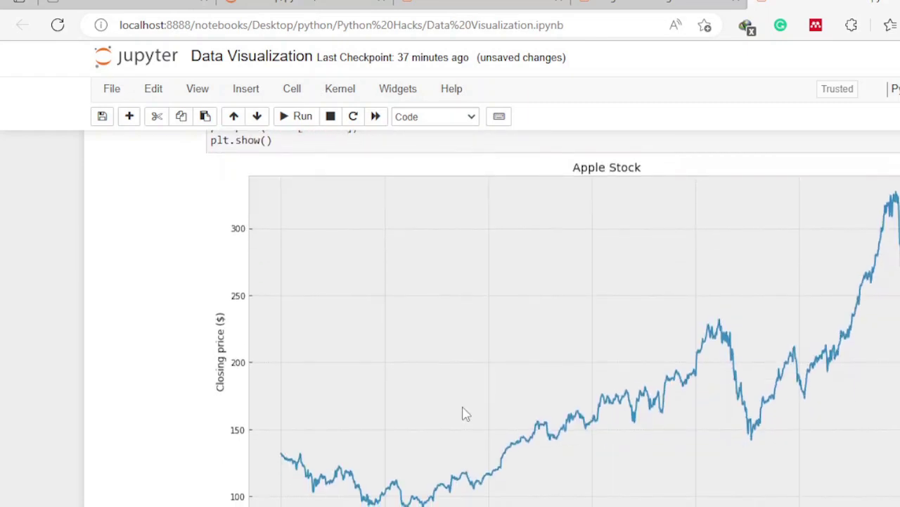